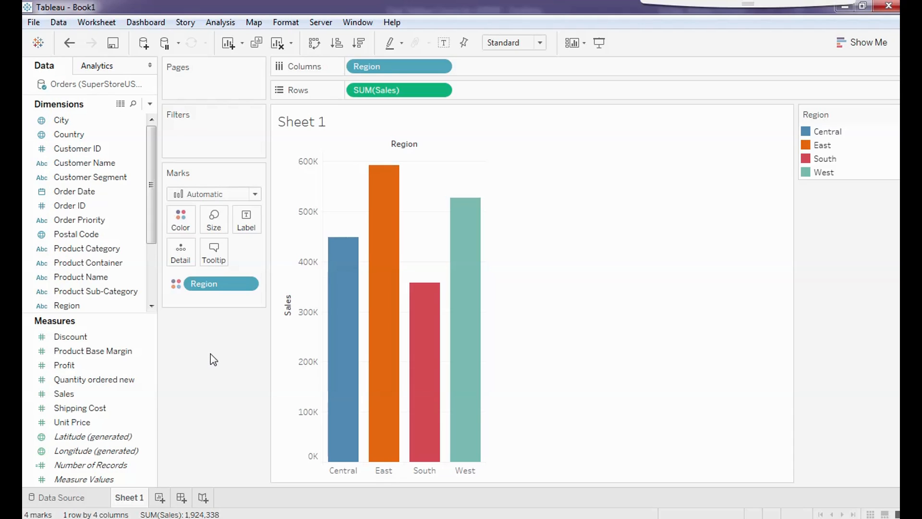
- On a new worksheet, plot Profit as bars split by Region
left_click(159, 498)
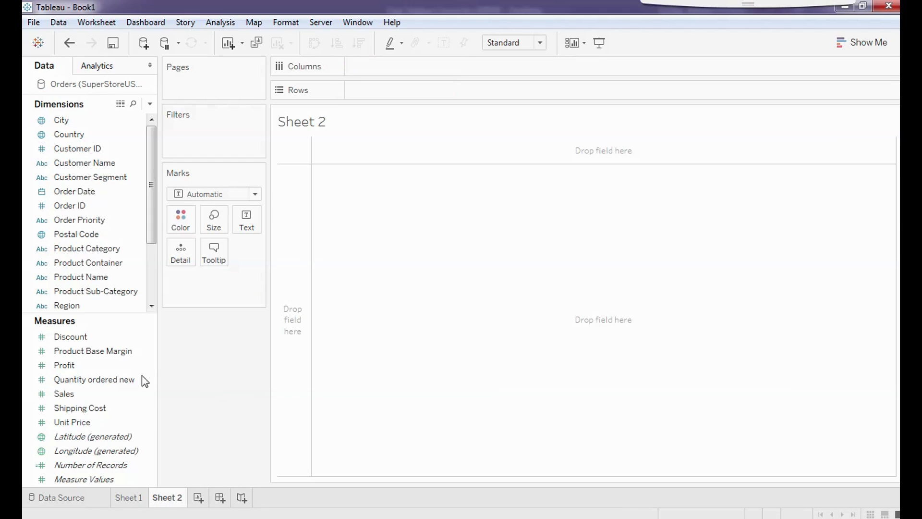
left_click(86, 365)
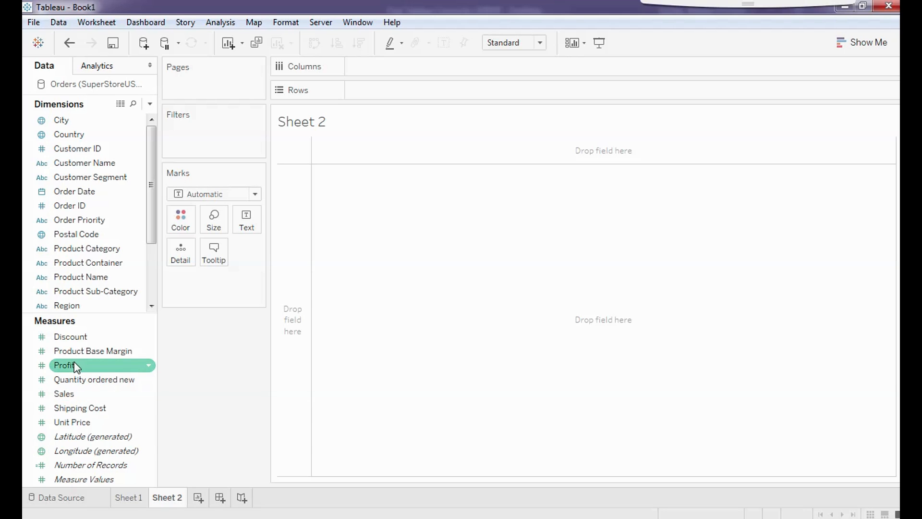
double_click(75, 366)
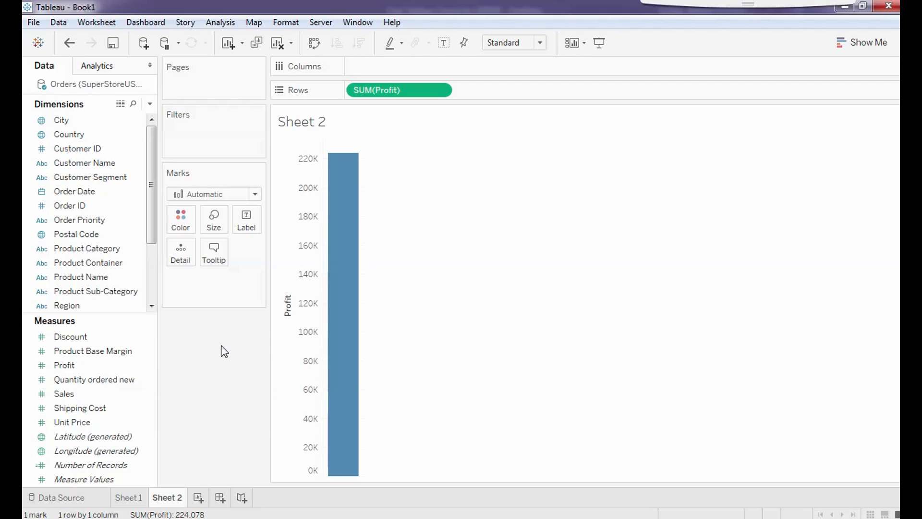
double_click(67, 306)
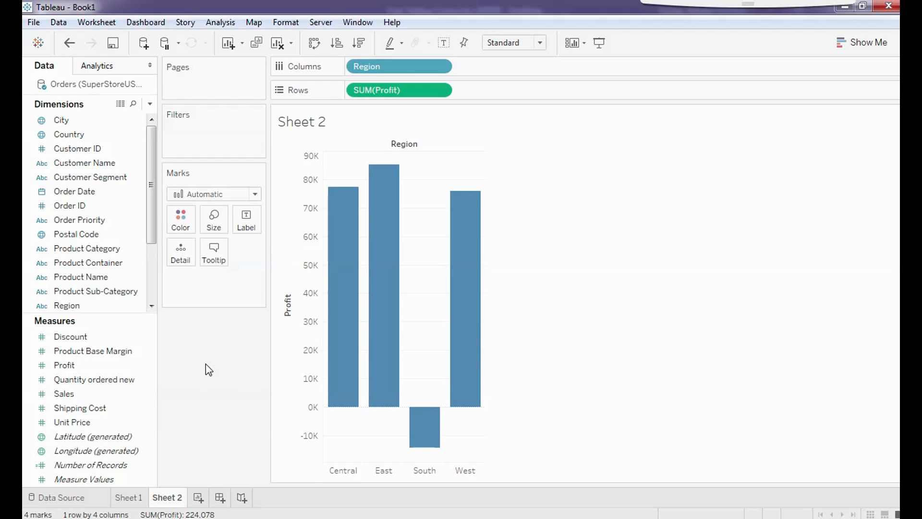
- Colour the Profit bars by Region, with South showing below zero
mouse_move(438, 438)
left_click(68, 310)
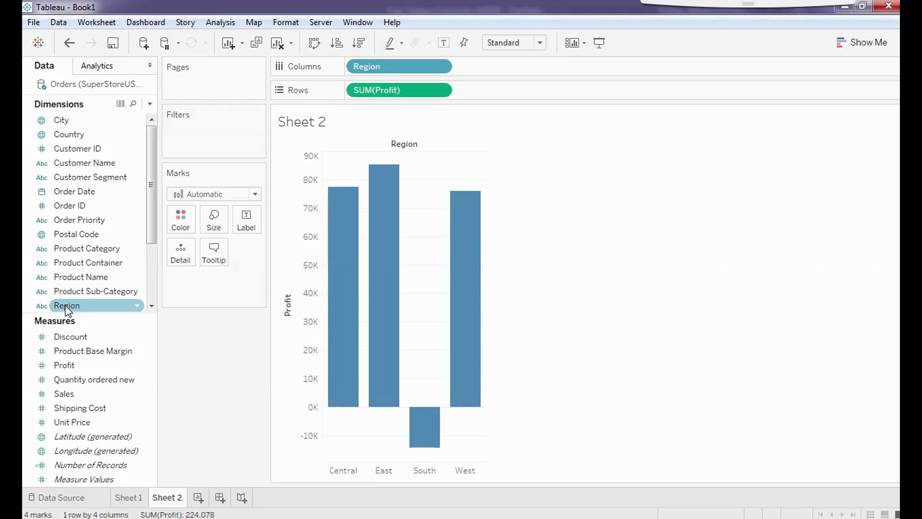
left_click_drag(68, 310, 182, 221)
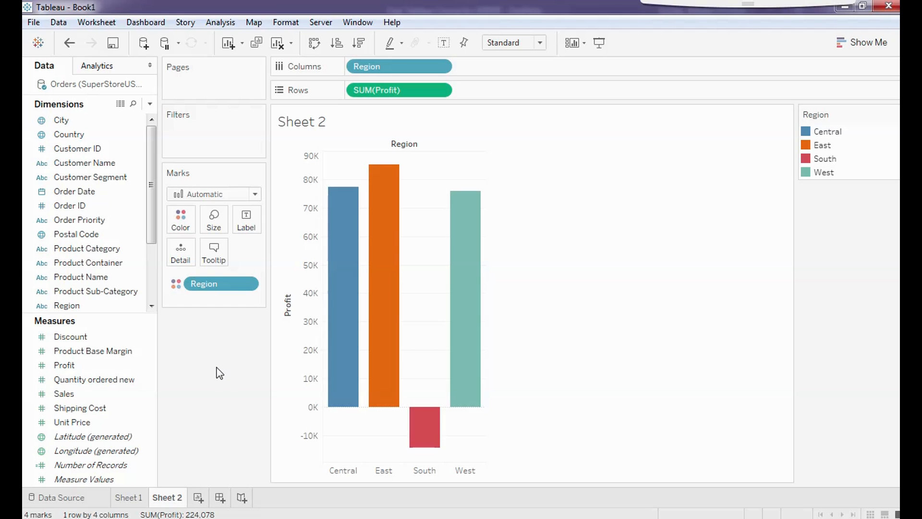
- Compare the Sales chart on Sheet 1 with the Profit chart on Sheet 2
left_click(130, 498)
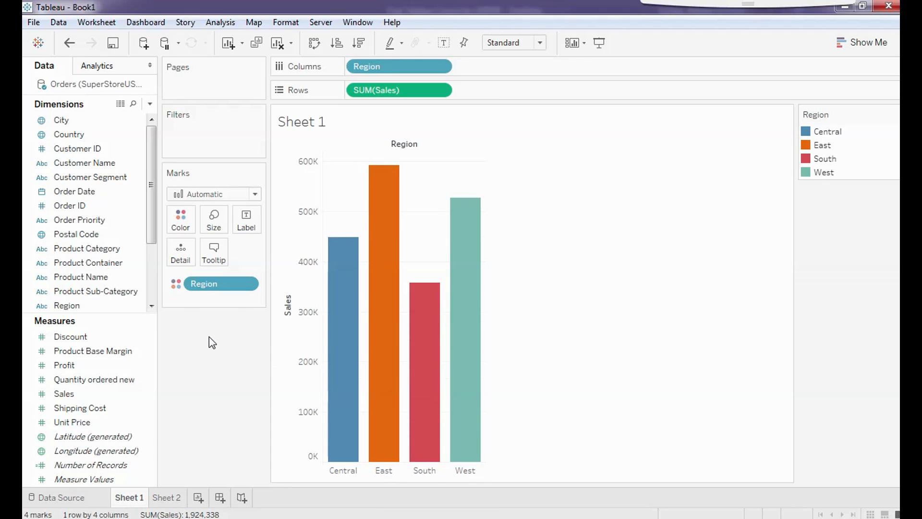
left_click(169, 499)
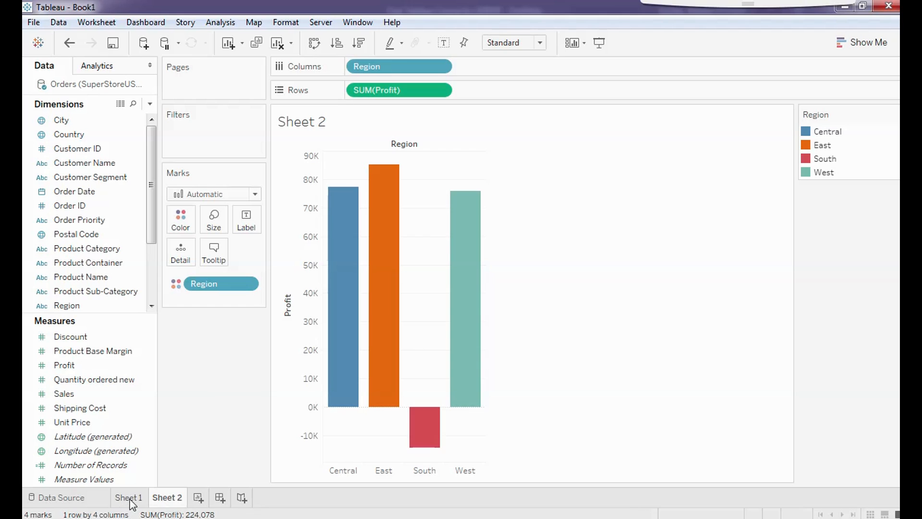
left_click(145, 493)
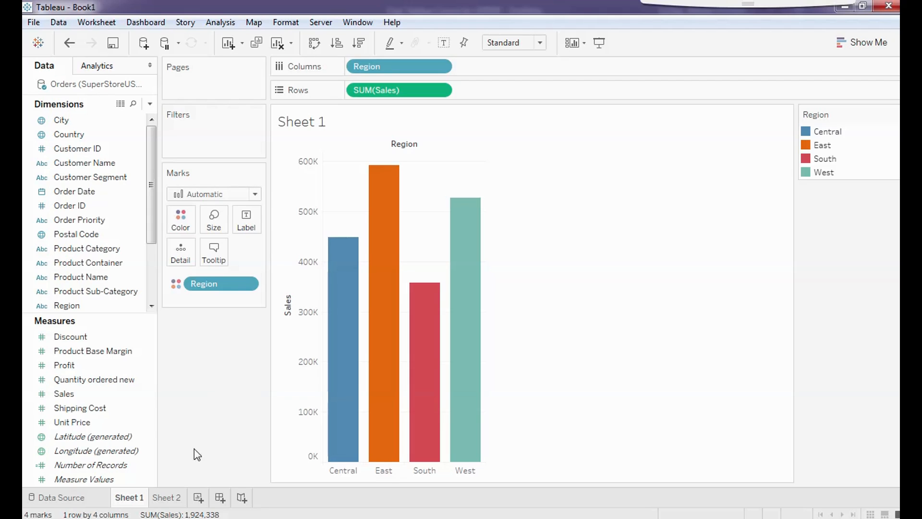
left_click(174, 498)
left_click(135, 499)
- Select and clear the Central Sales bar, check Sheet 2, and end on Sheet 1
mouse_move(337, 358)
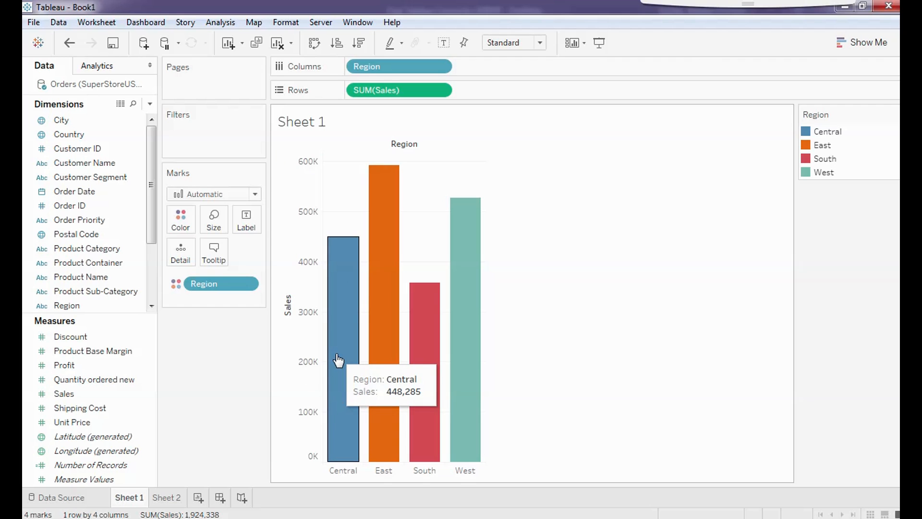
left_click(338, 359)
key("Escape")
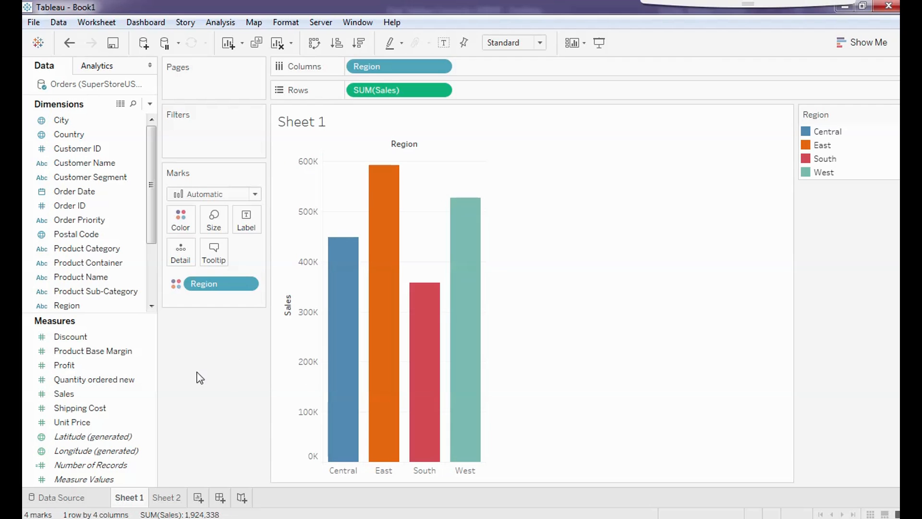
left_click(163, 497)
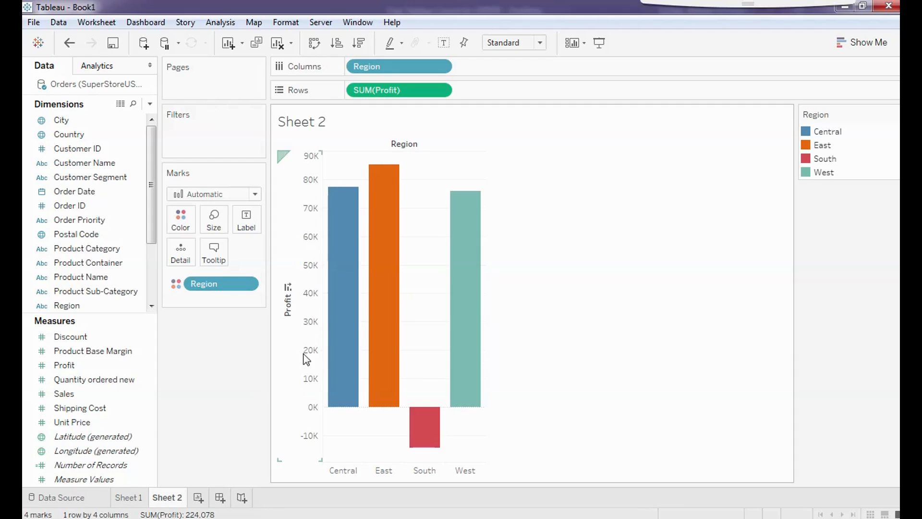
mouse_move(351, 273)
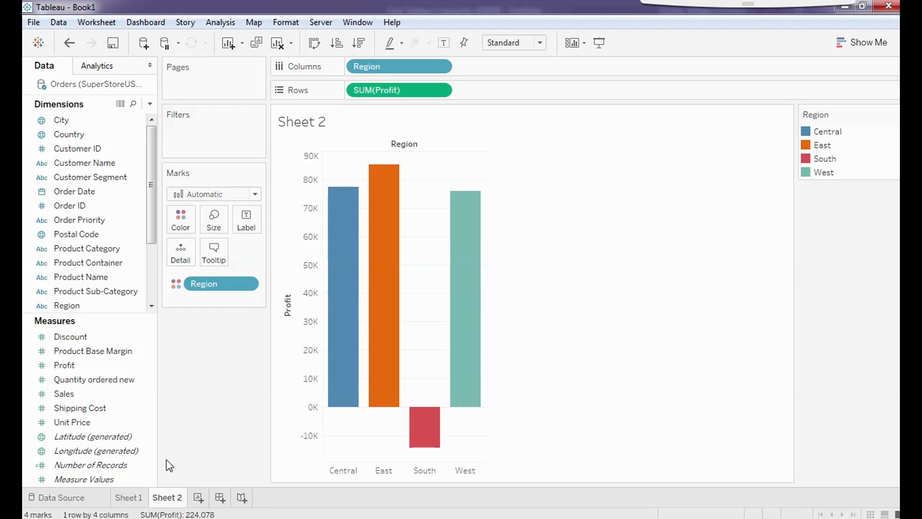
left_click(127, 497)
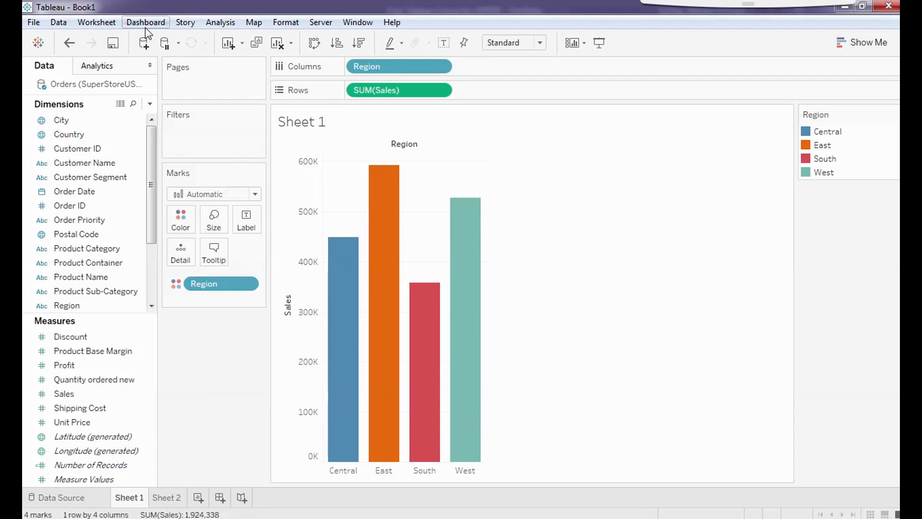
- From Worksheet > Actions, start adding a new Filter action
left_click(95, 23)
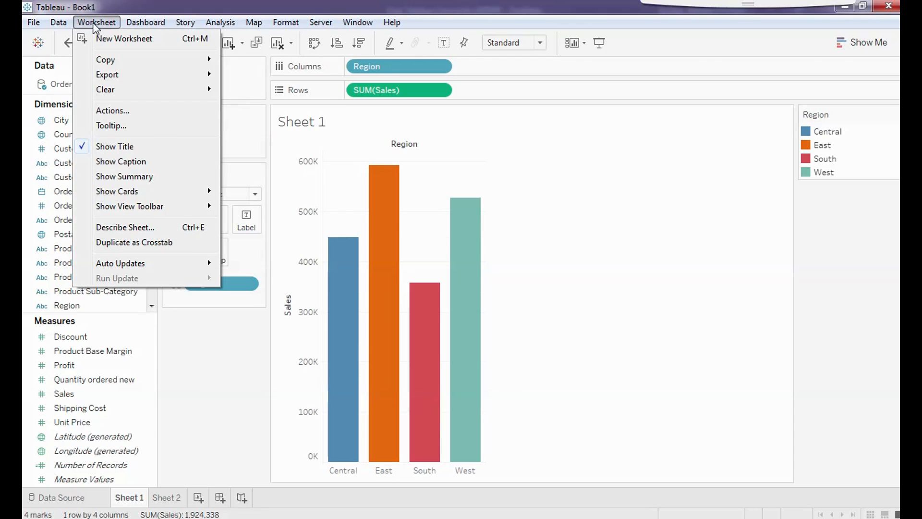
left_click(123, 114)
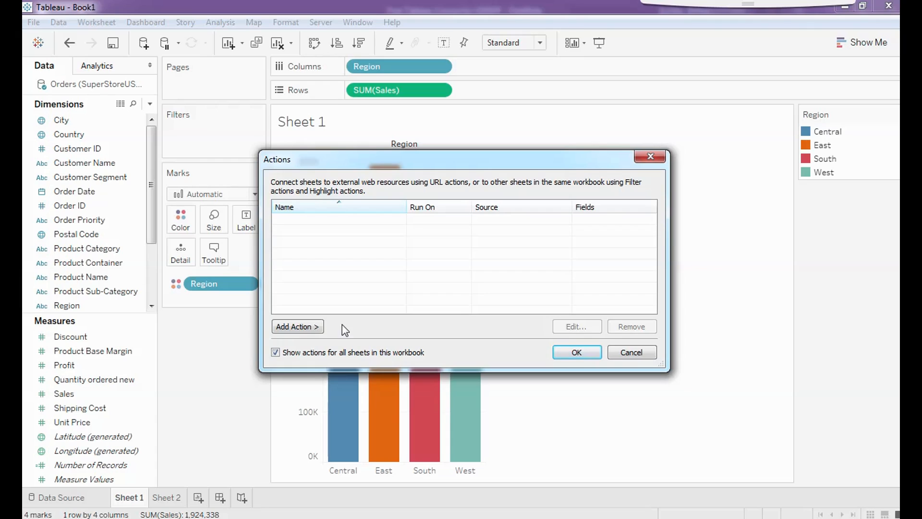
left_click(295, 327)
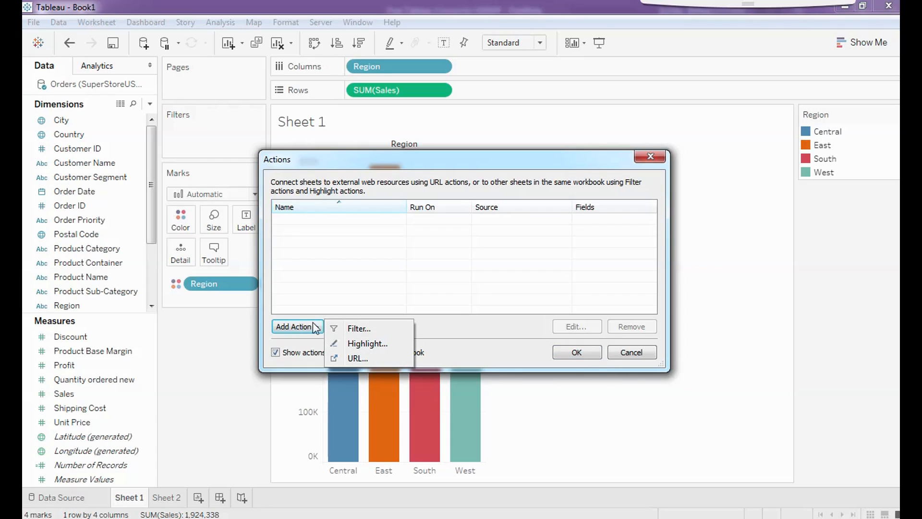
left_click(361, 329)
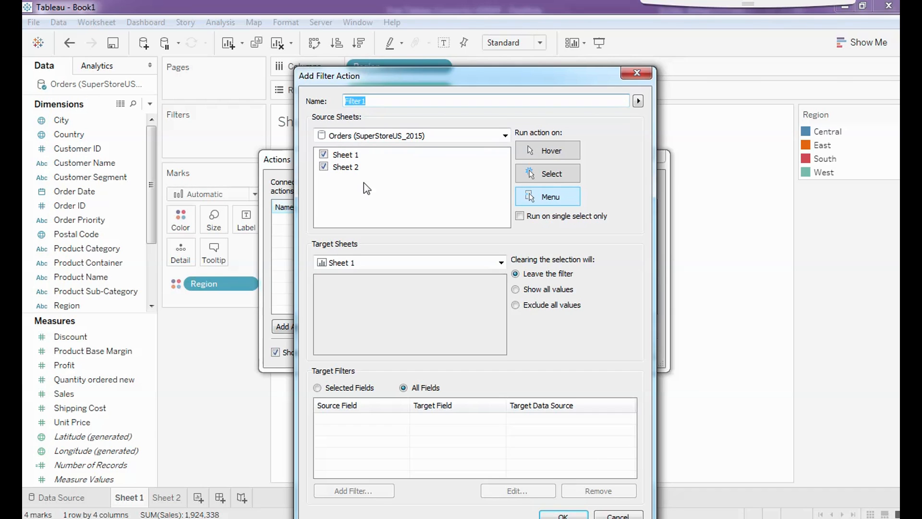
- Set Filter 1 to run on Select from Sheet 1 only, targeting Sheet 2, and confirm
left_click(325, 168)
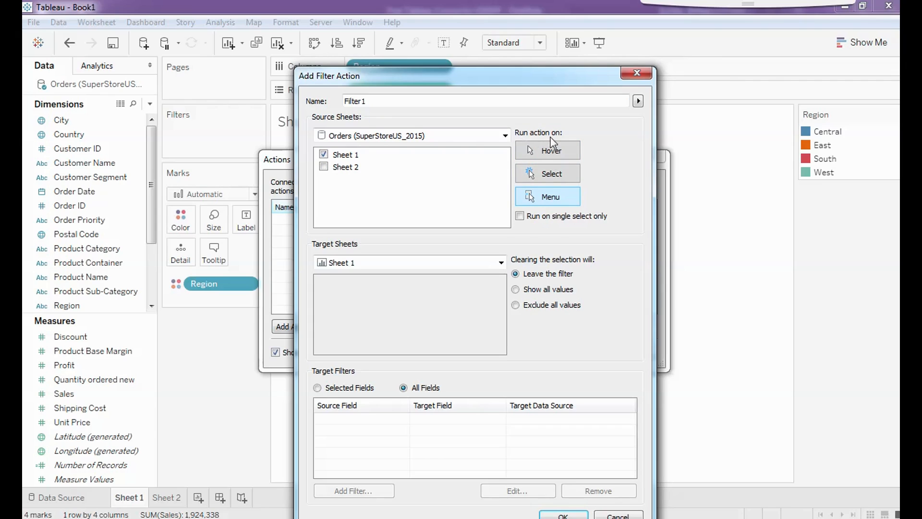
left_click(547, 172)
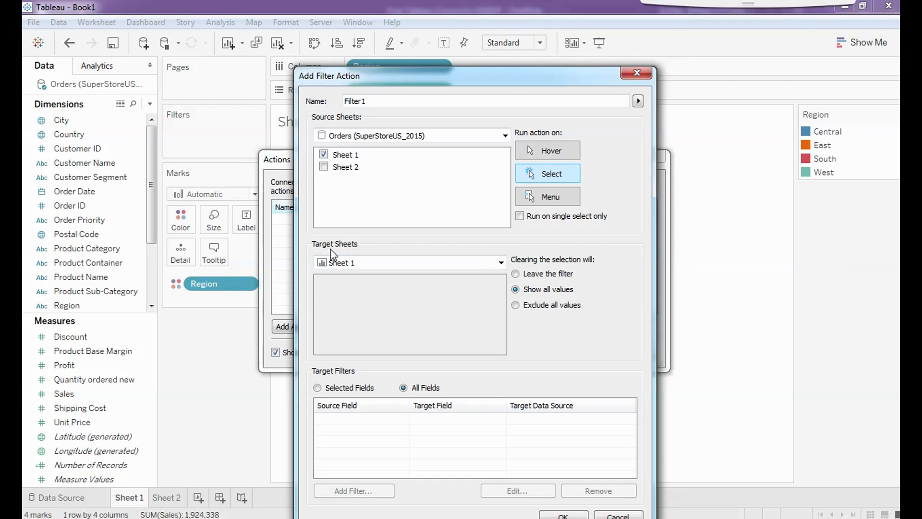
left_click(501, 262)
left_click(356, 288)
left_click(564, 516)
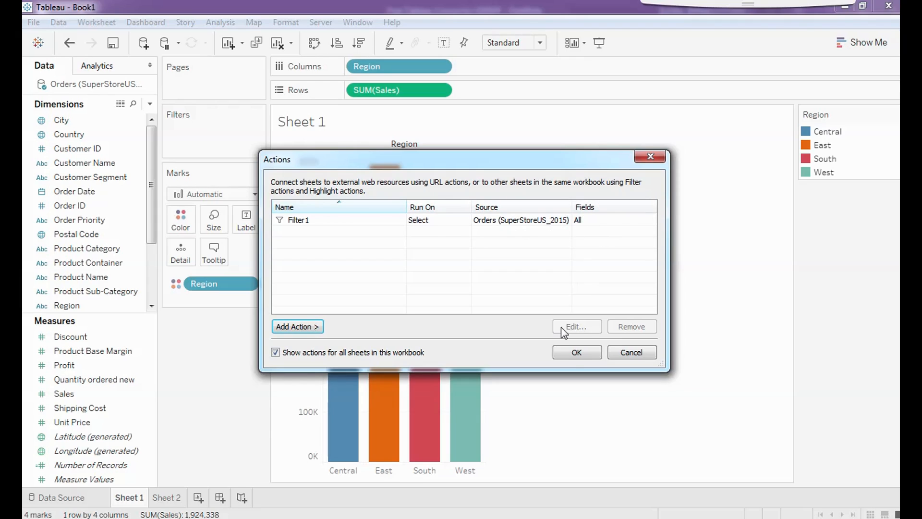
- Test the filter action by selecting the Central Sales bar, viewing Sheet 2, then clearing it
left_click(577, 353)
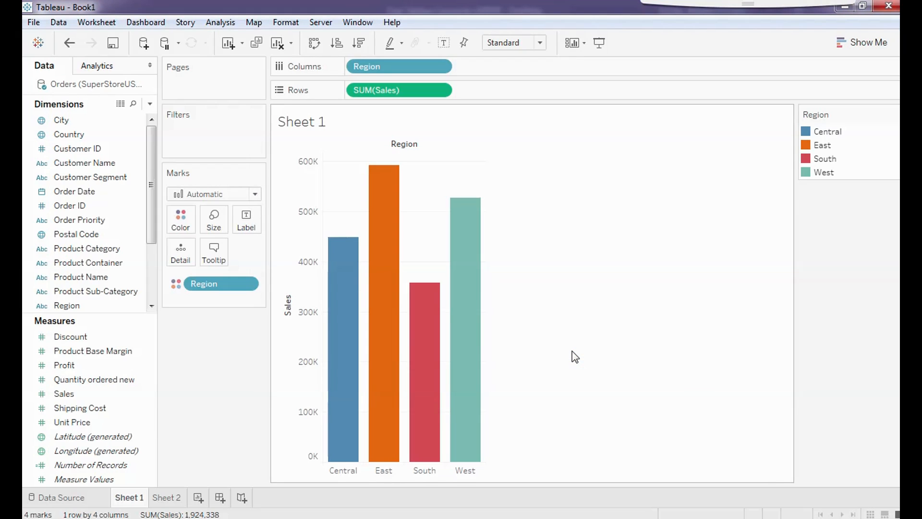
mouse_move(333, 348)
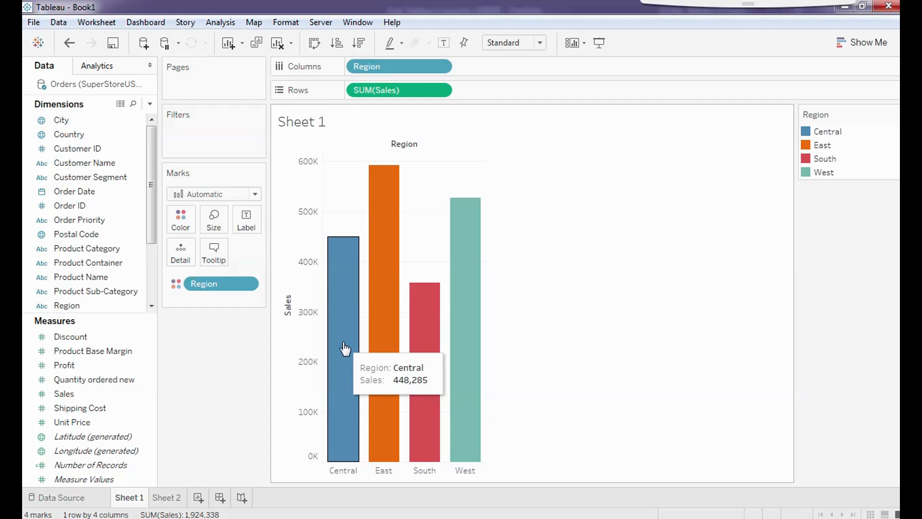
left_click(345, 349)
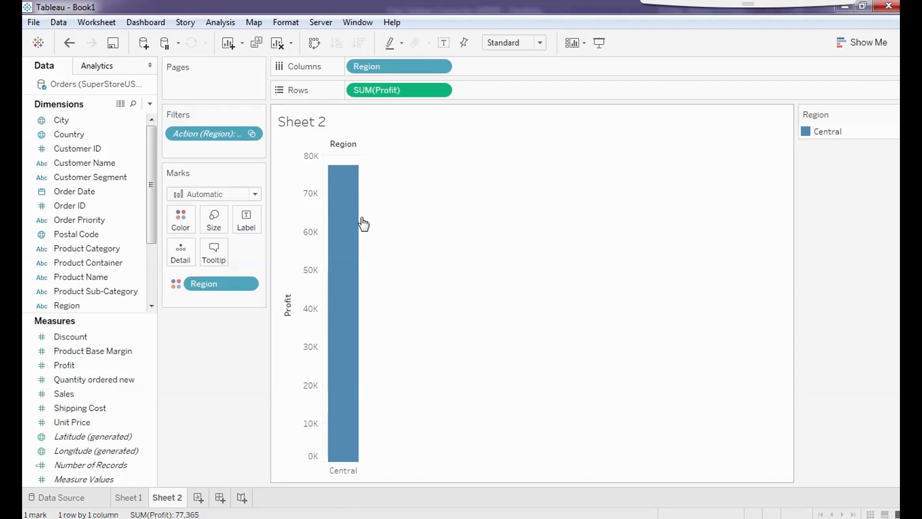
left_click(132, 498)
mouse_move(338, 361)
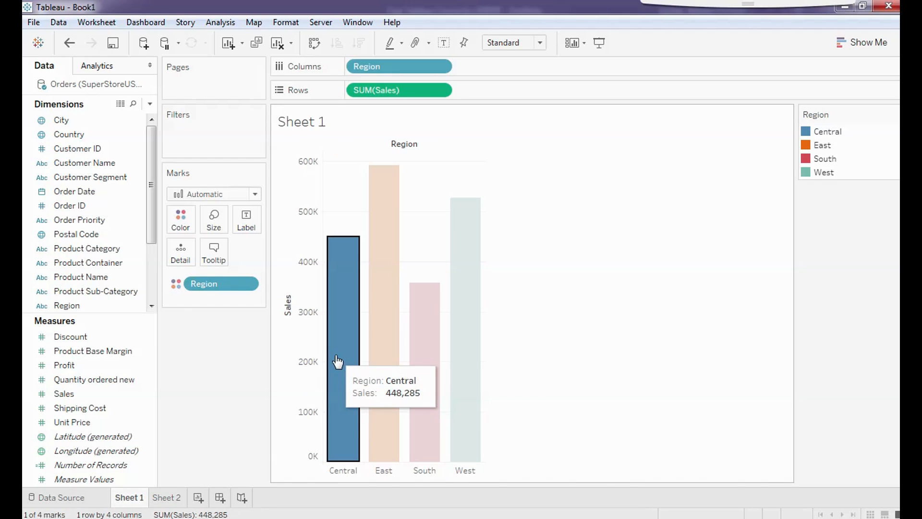
left_click(166, 498)
mouse_move(356, 269)
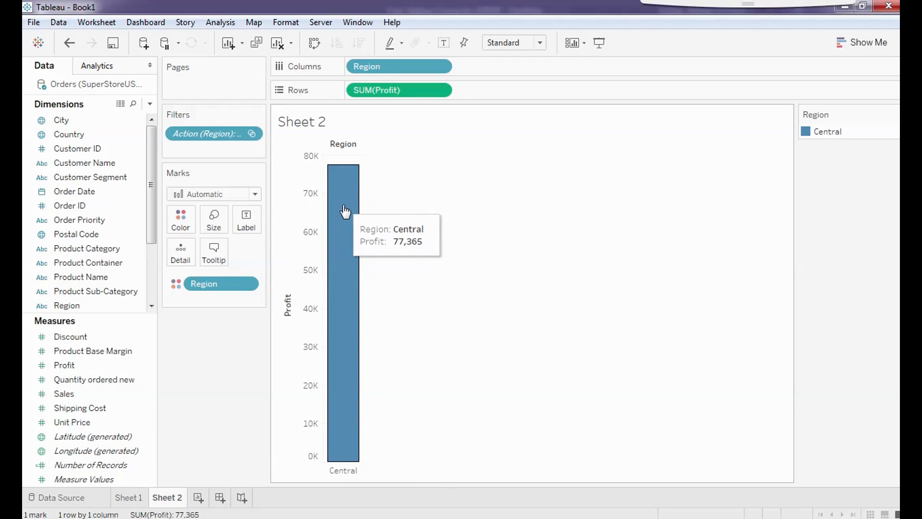
left_click(128, 497)
left_click(558, 338)
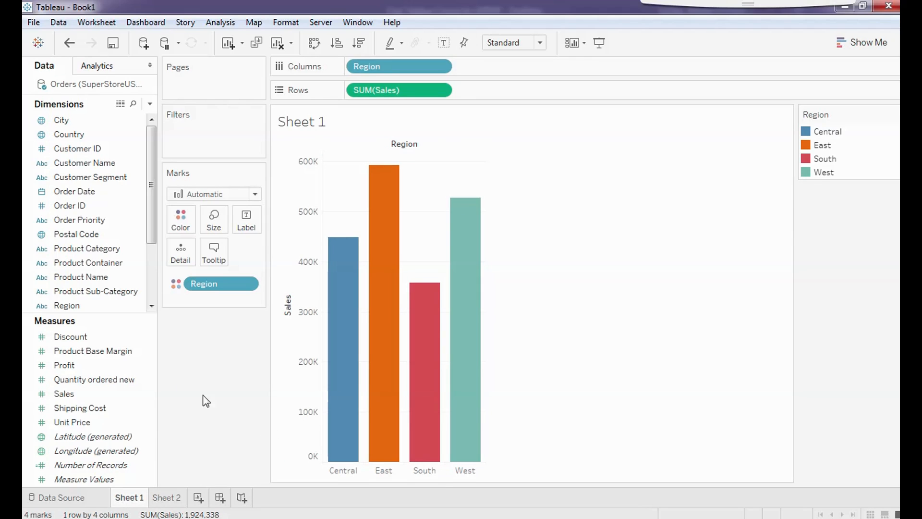
- Select East on Sheet 1 and confirm Sheet 2 shows only East profit of 85,291
left_click(169, 497)
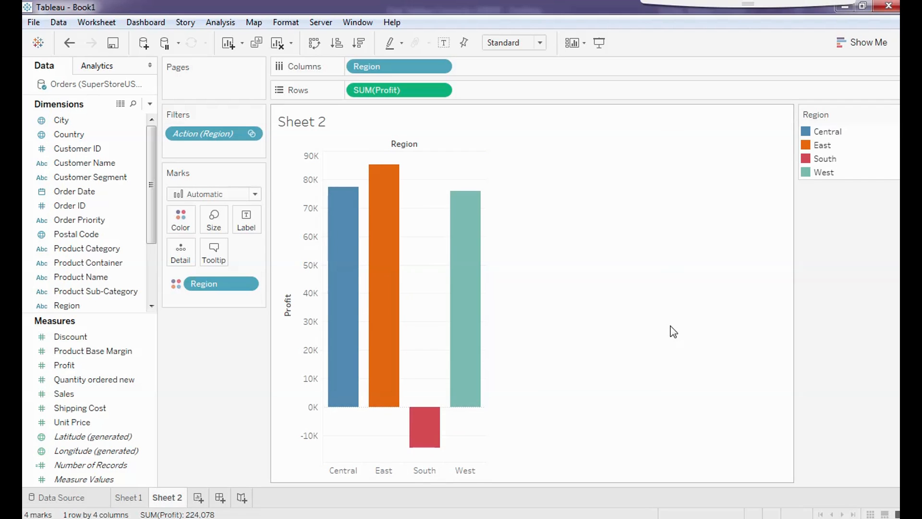
left_click(139, 498)
mouse_move(383, 341)
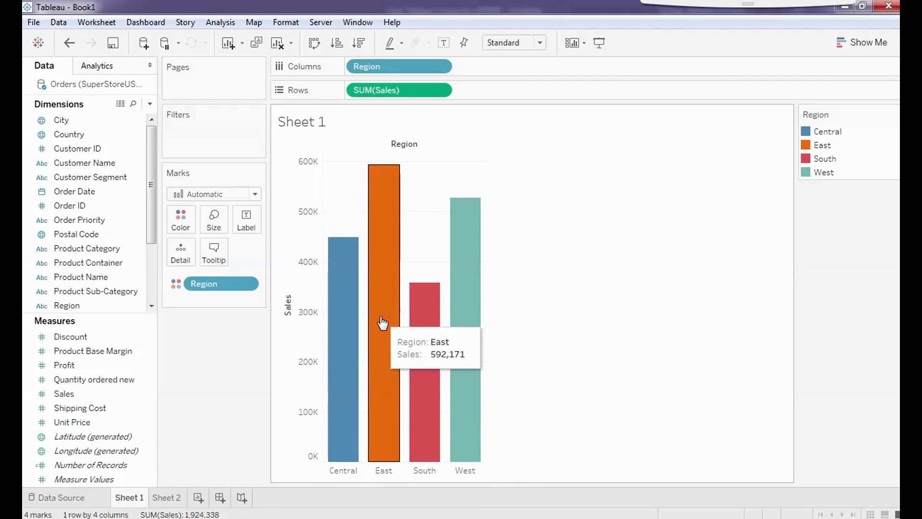
left_click(382, 318)
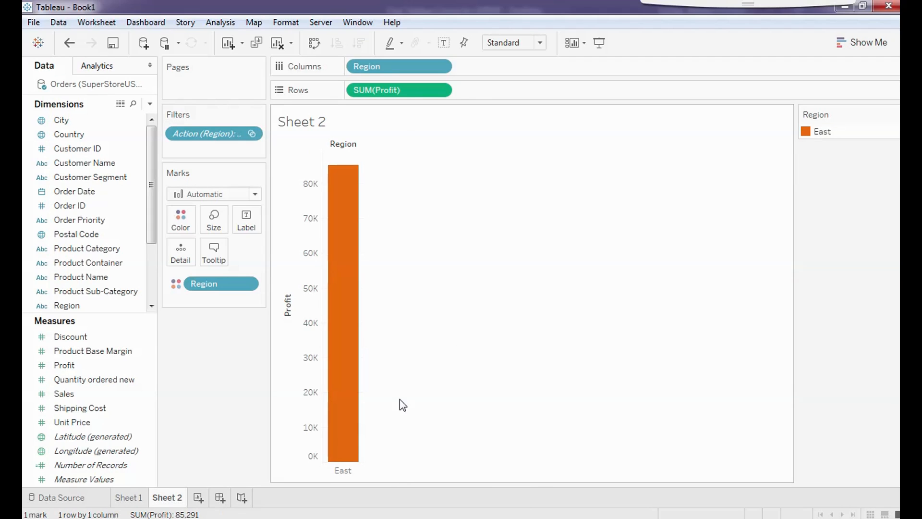
left_click(129, 497)
mouse_move(367, 207)
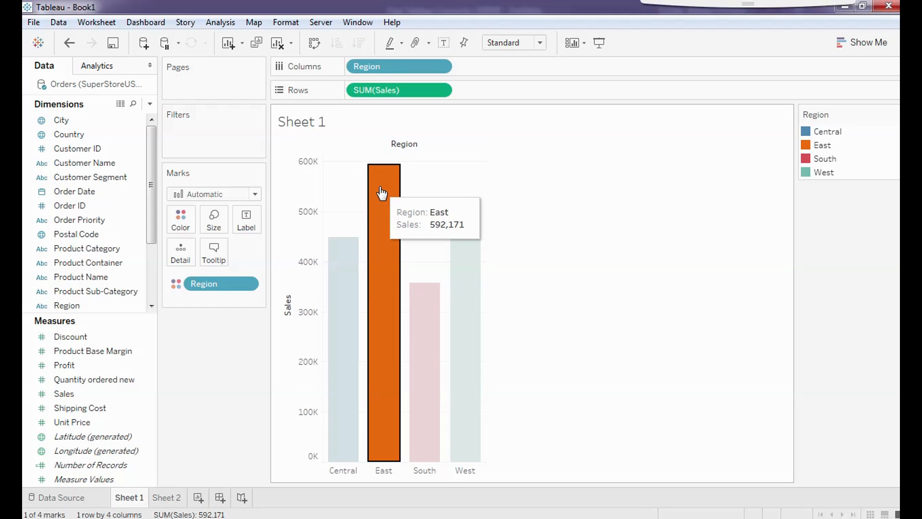
left_click(165, 497)
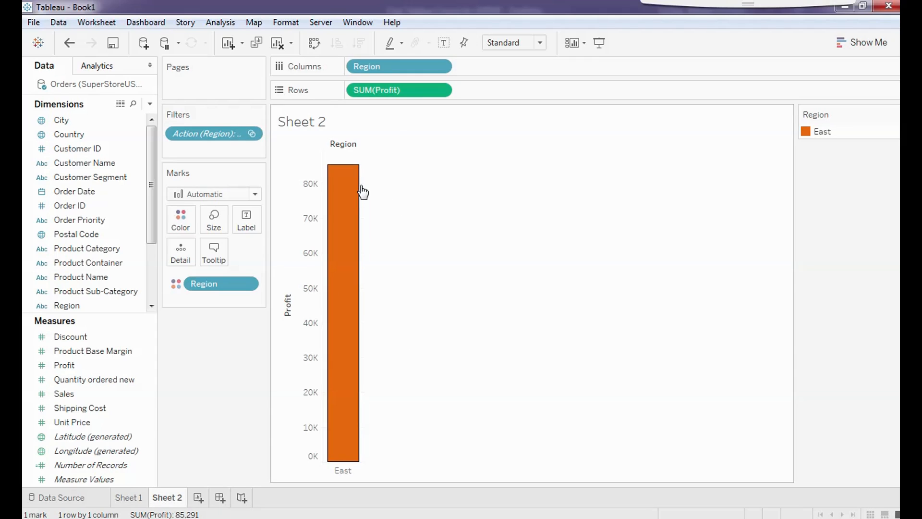
left_click(130, 498)
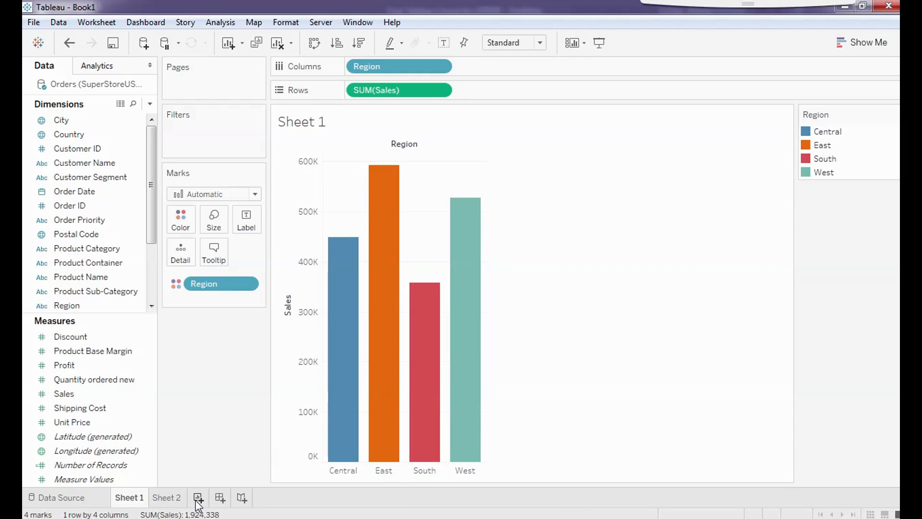
- On a new dashboard, place the Sheet 1 Sales chart above the Sheet 2 Profit chart
left_click(220, 500)
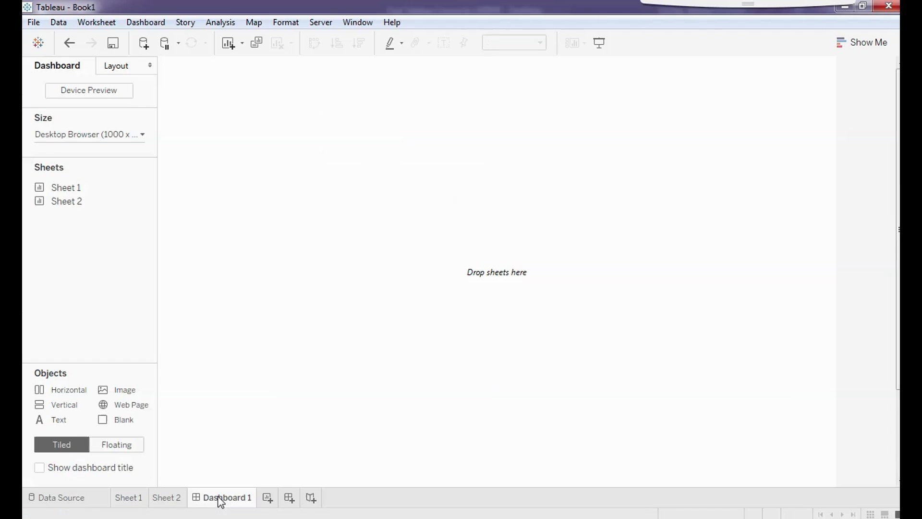
left_click_drag(67, 188, 371, 164)
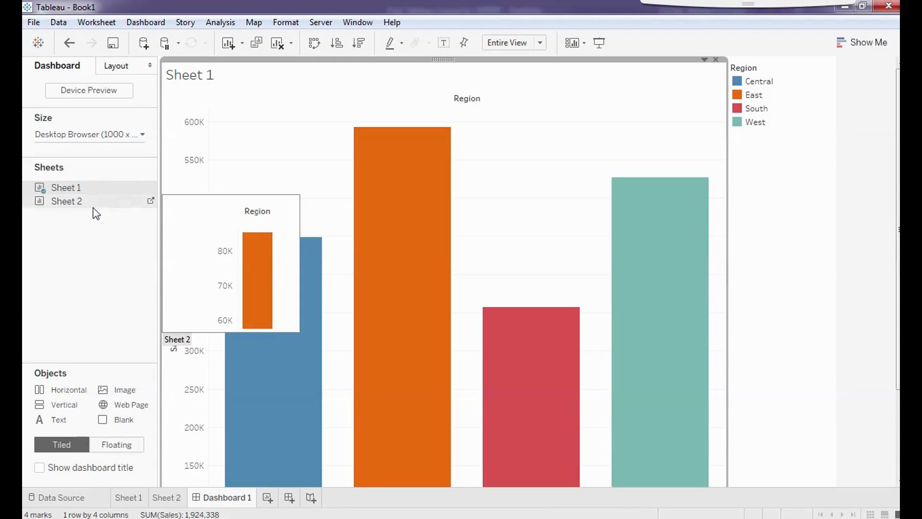
left_click_drag(58, 201, 451, 354)
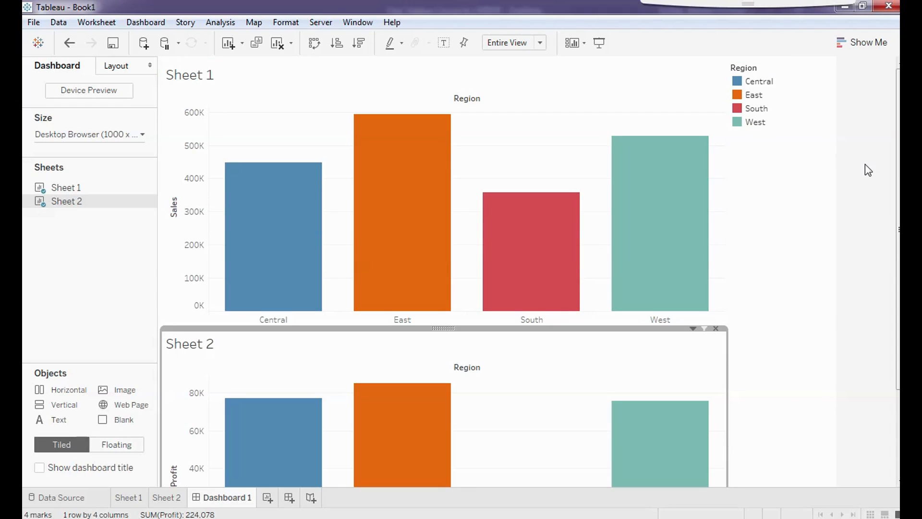
- Shorten the Sales chart so the Profit chart gets more room on the dashboard
left_click(508, 128)
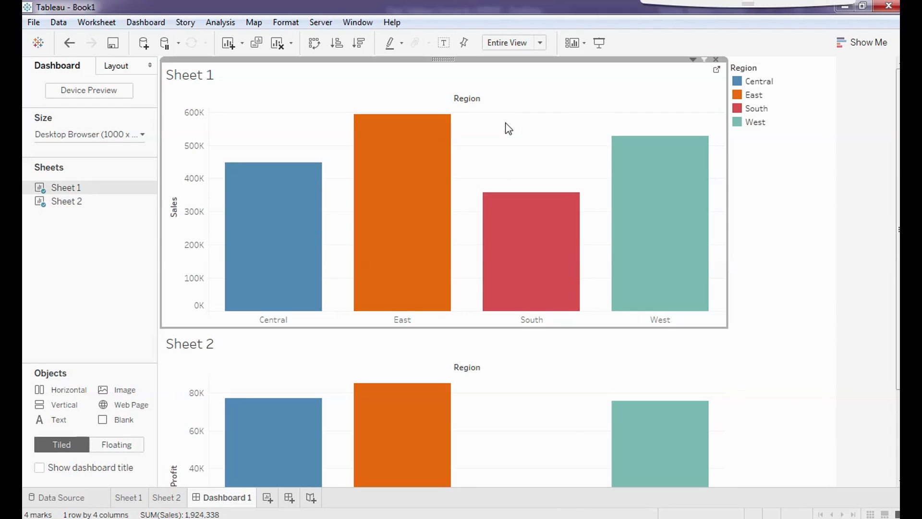
left_click_drag(437, 327, 437, 263)
left_click(543, 309)
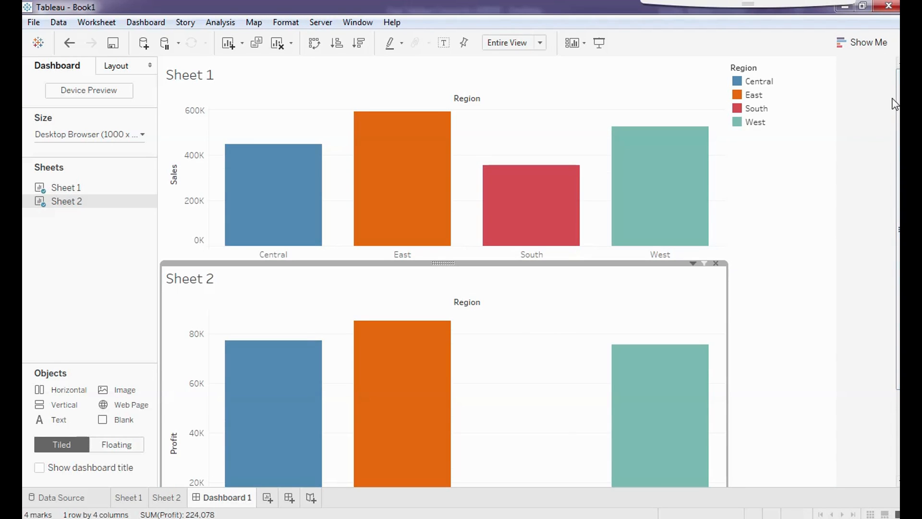
scroll(897, 105, "down", 3)
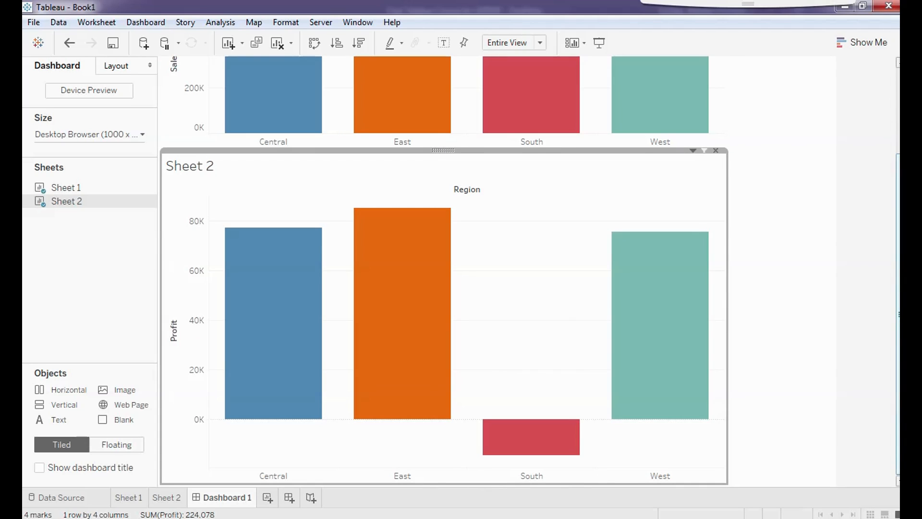
left_click_drag(898, 315, 898, 238)
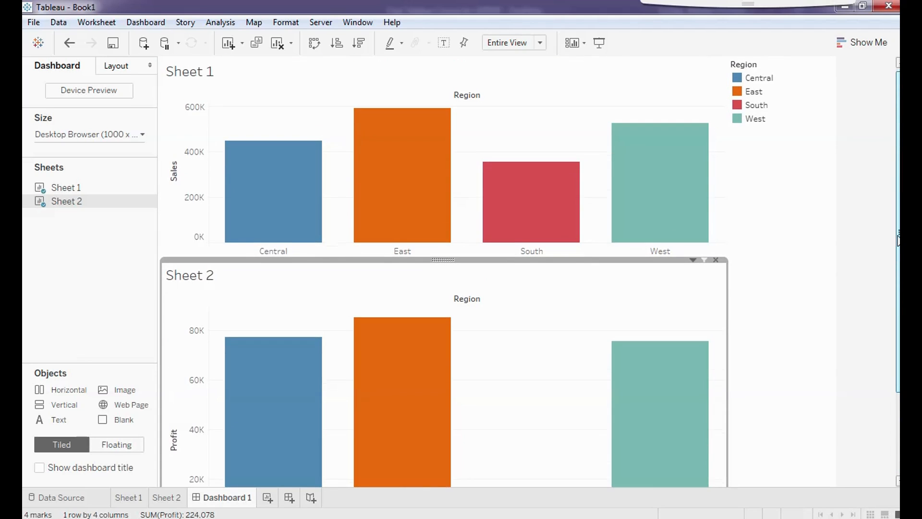
left_click(819, 218)
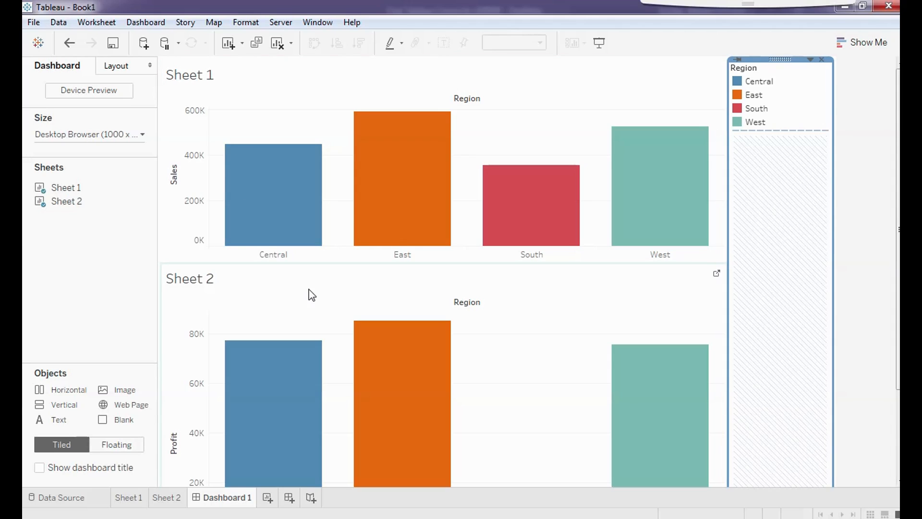
- Clear the legend selection and pick the South Sales bar to filter Profit to South
left_click(867, 258)
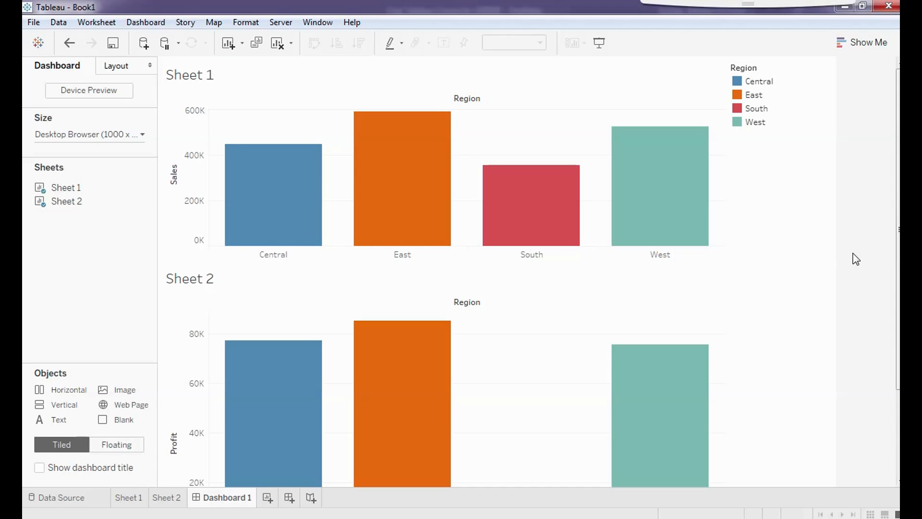
mouse_move(529, 200)
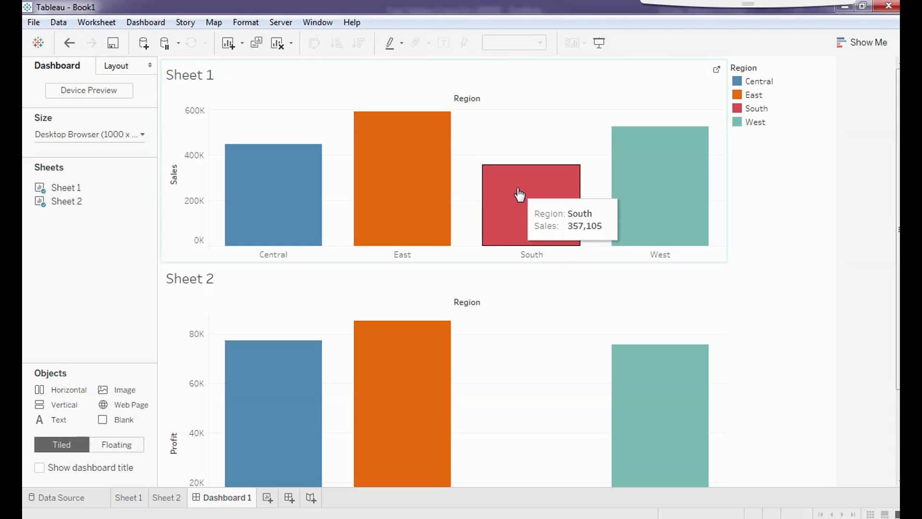
left_click(513, 192)
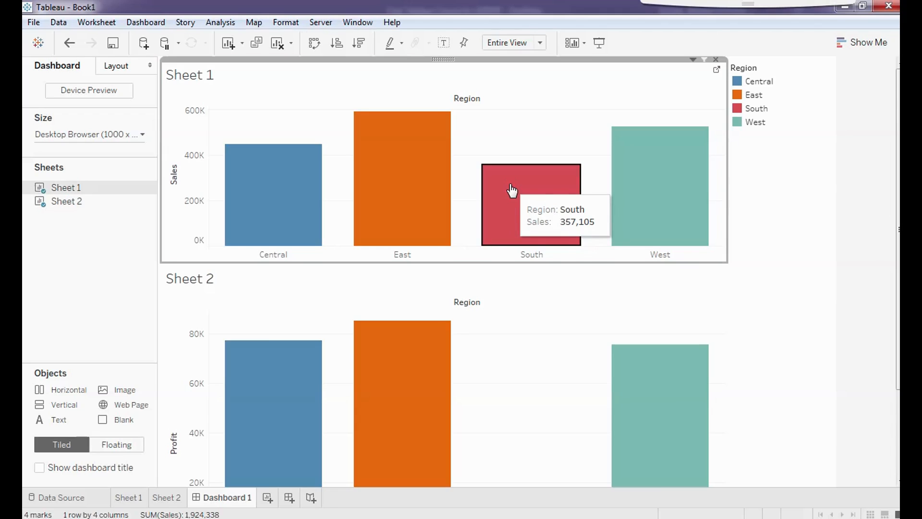
mouse_move(217, 381)
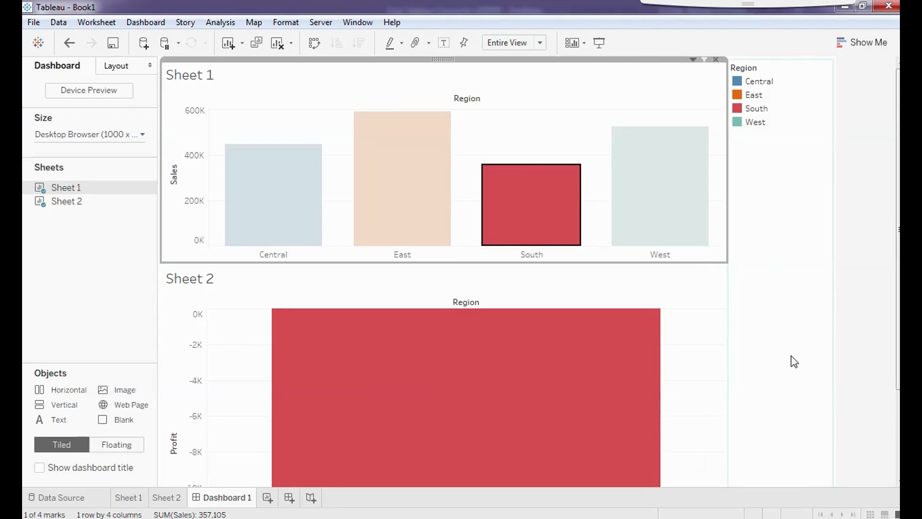
mouse_move(542, 215)
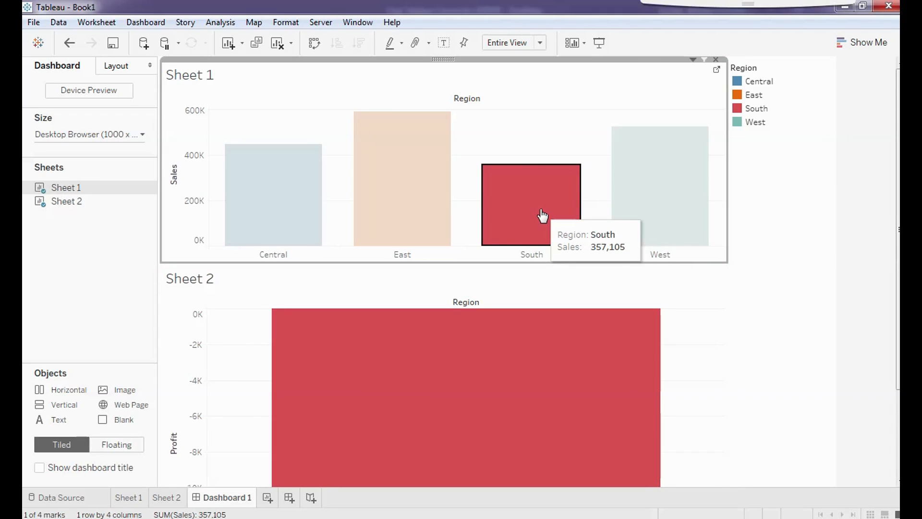
mouse_move(515, 340)
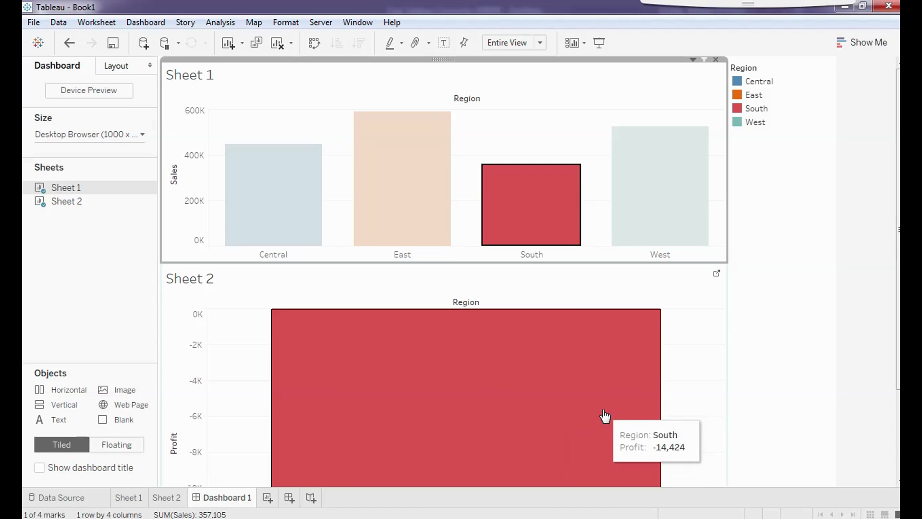
- Clear the South filter, then pick Central to show only Central profit
scroll(878, 318, "down", 3)
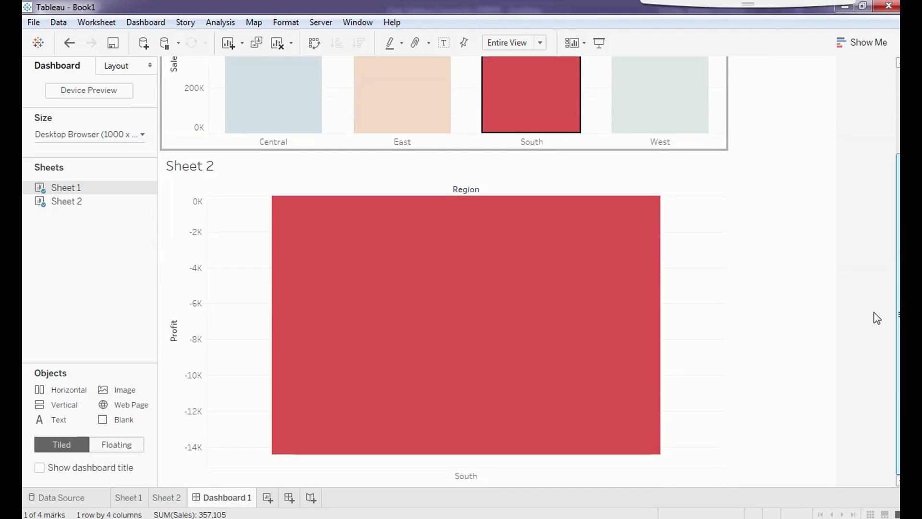
scroll(876, 270, "up", 3)
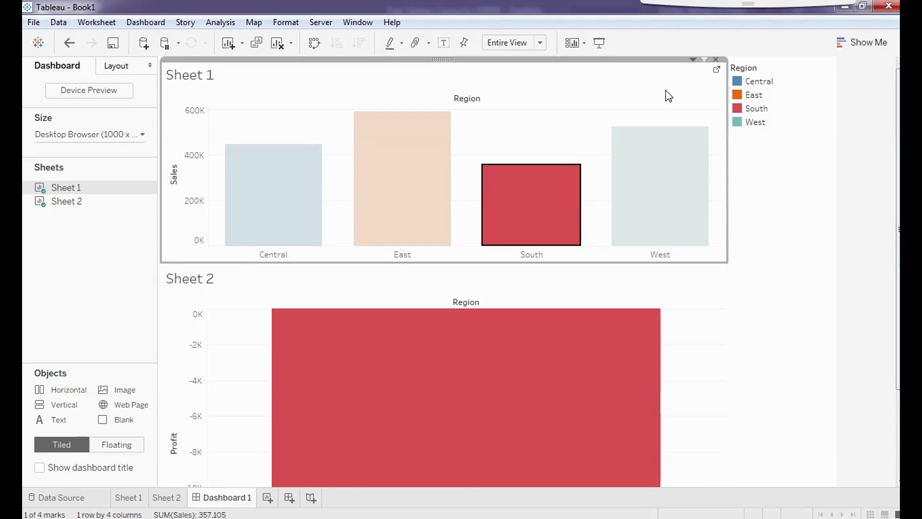
left_click(668, 96)
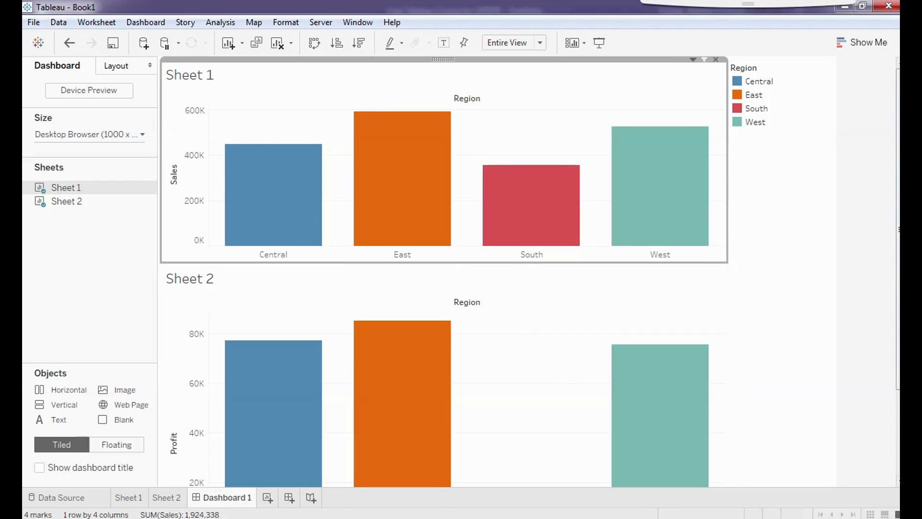
scroll(485, 157, "down", 3)
scroll(485, 157, "up", 3)
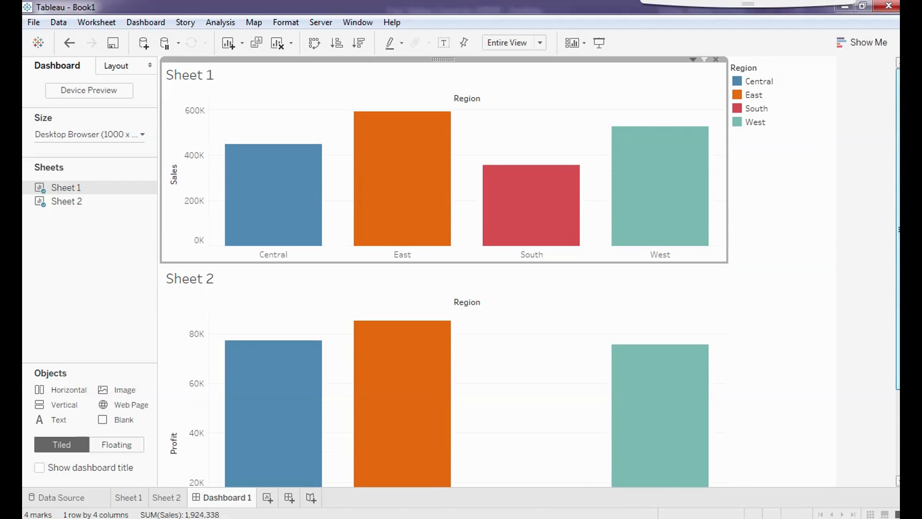
left_click(259, 179)
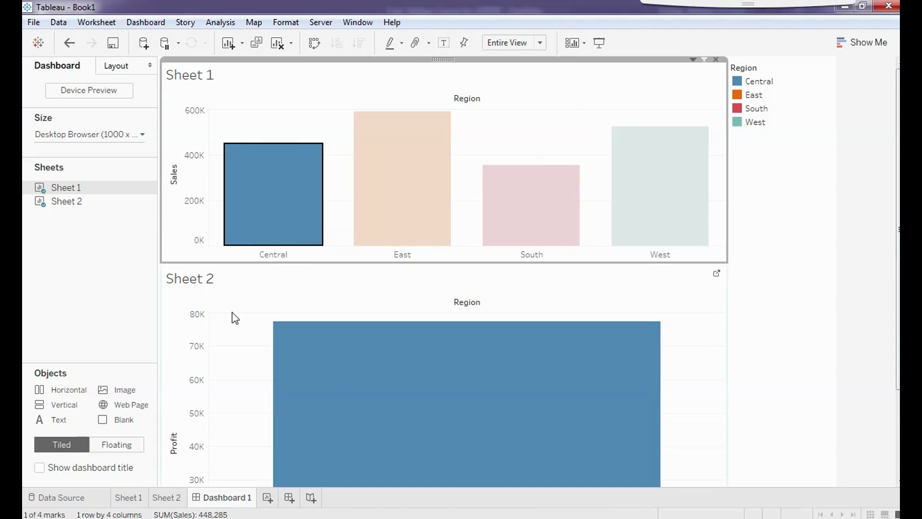